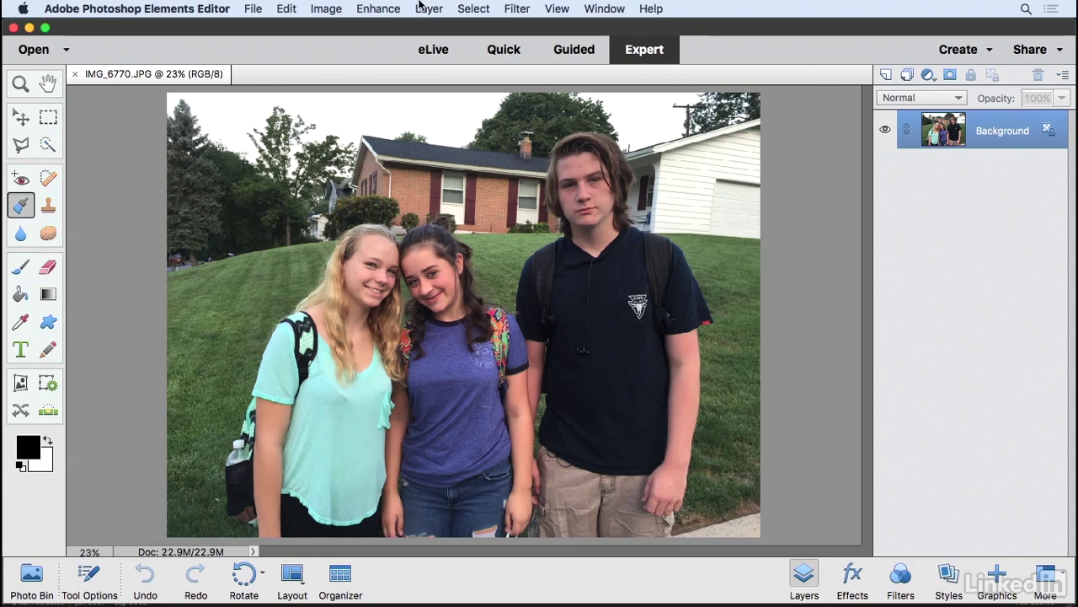
Start Adjust Facial Features on IMG_6770.JPG and select the boy's face among the three detected faces
left_click(378, 8)
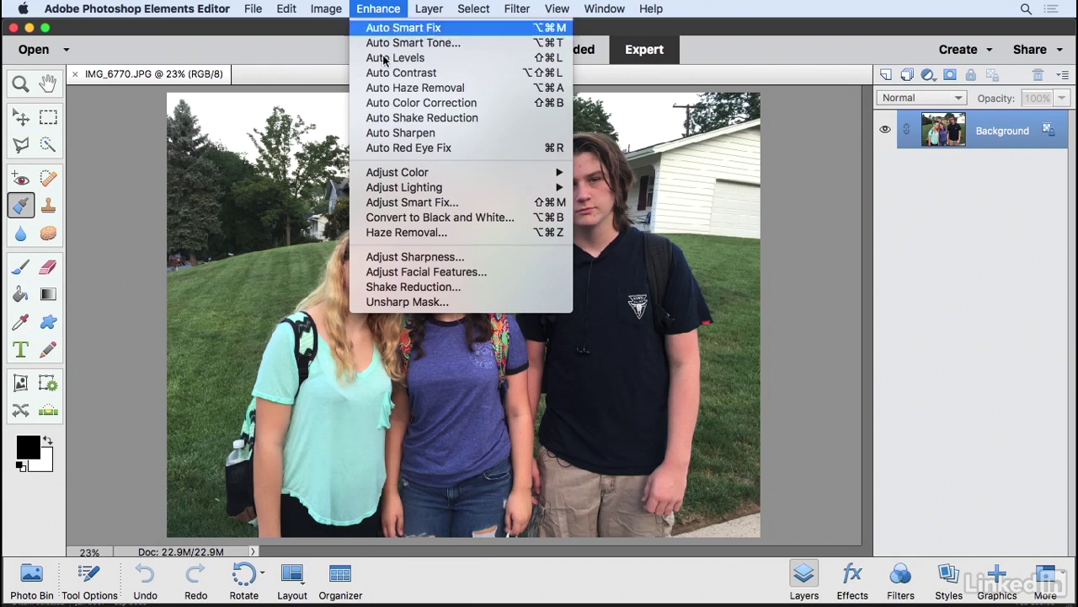
left_click(449, 273)
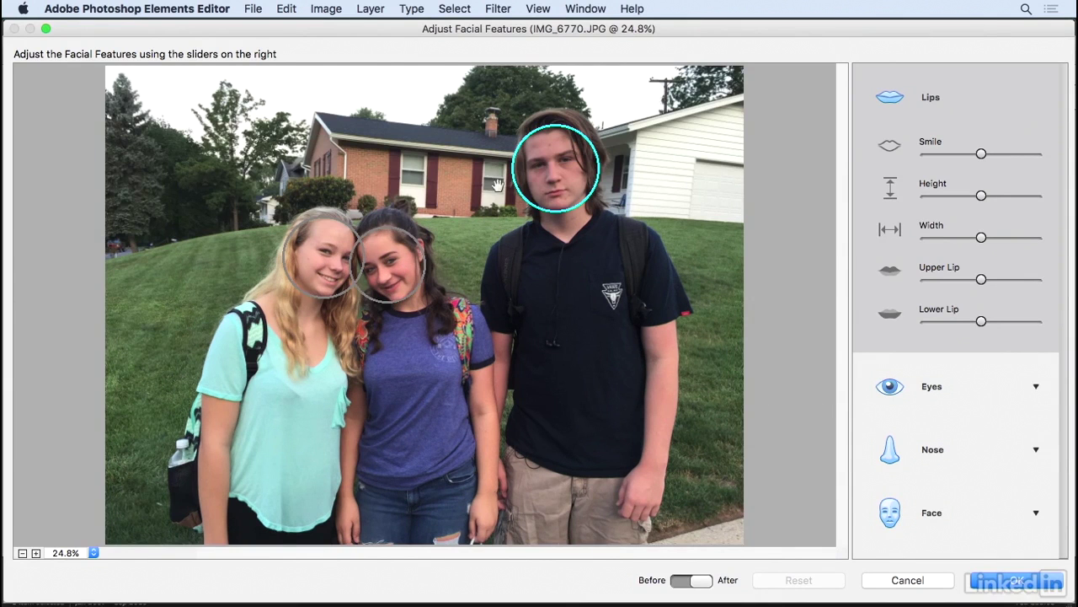
left_click(396, 258)
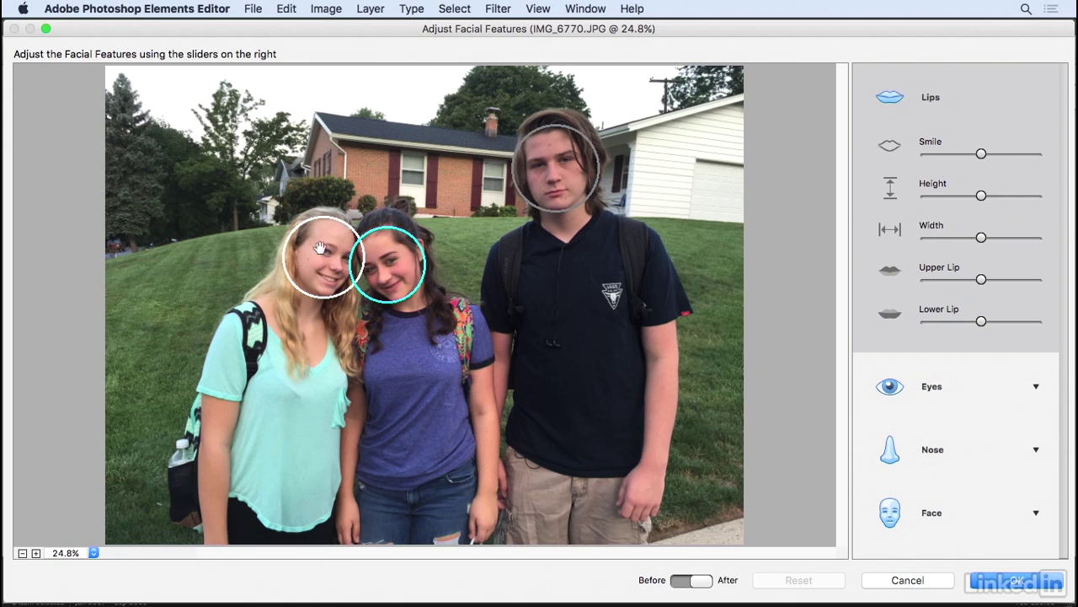
left_click(317, 249)
left_click(391, 253)
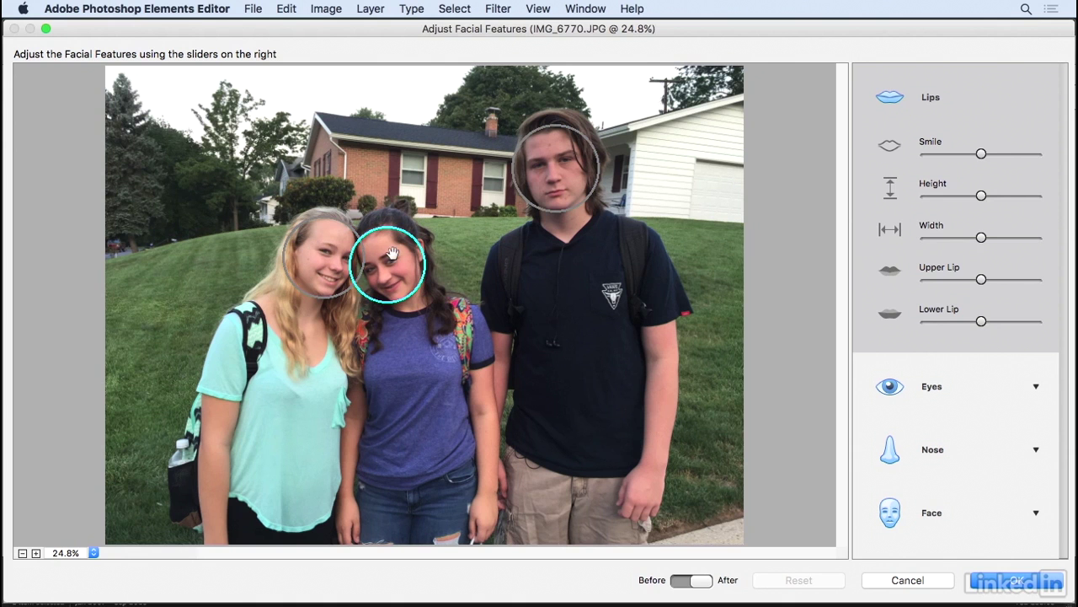
left_click(535, 180)
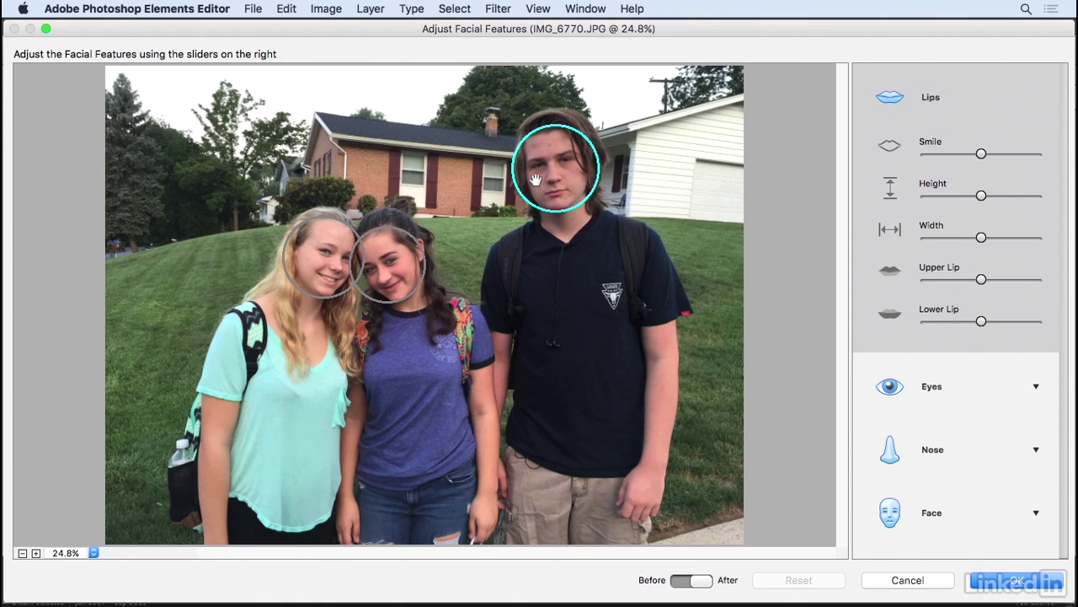
Zoom the preview to 50% and expand the Eyes, Nose and Face settings
key("super+plus")
key("super+plus")
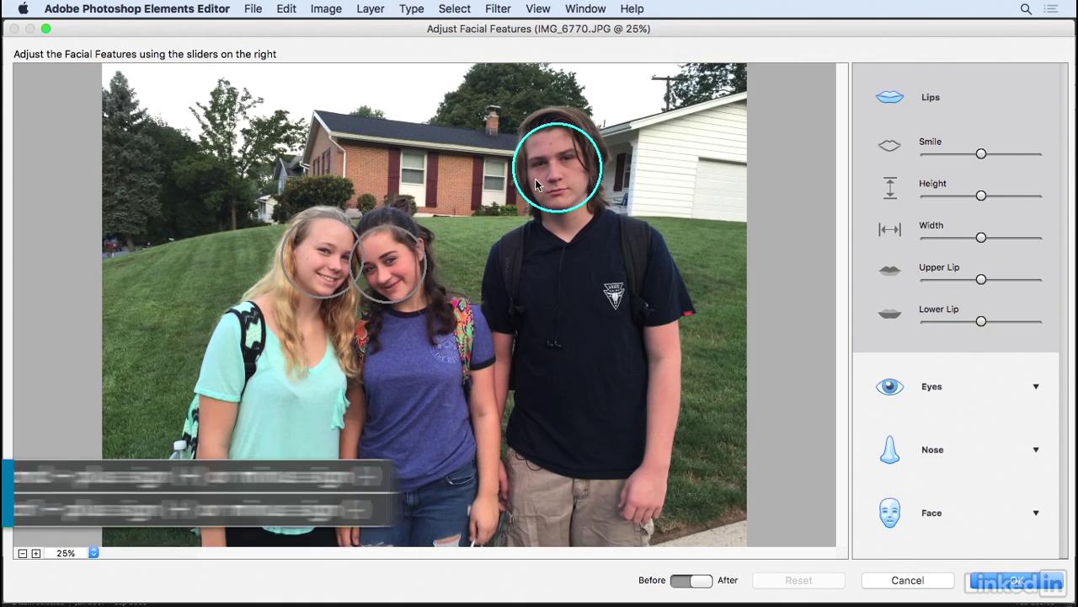
key("super+plus")
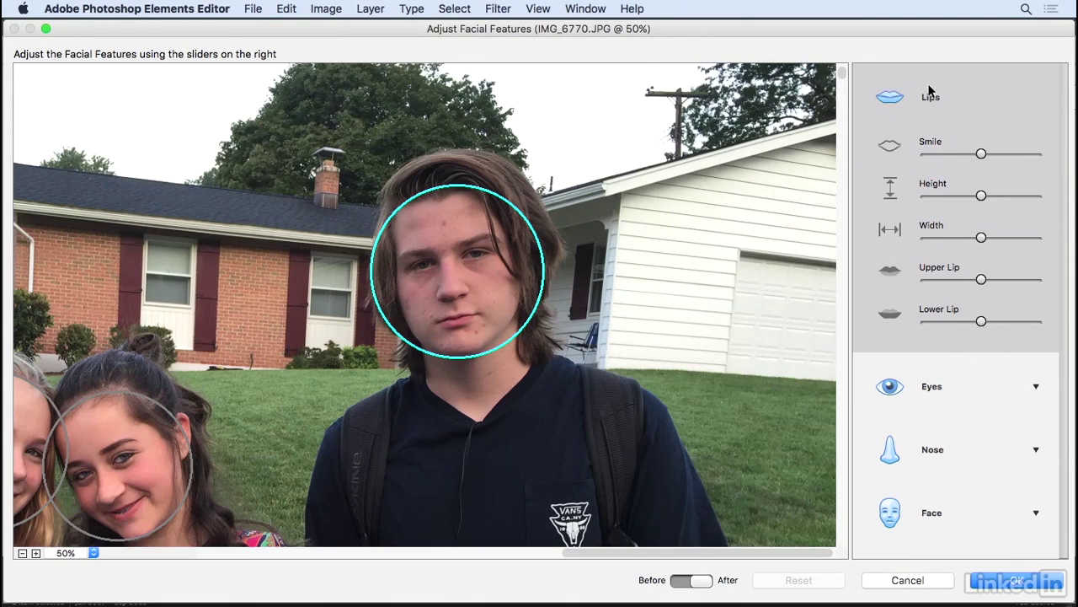
left_click(932, 388)
left_click(934, 465)
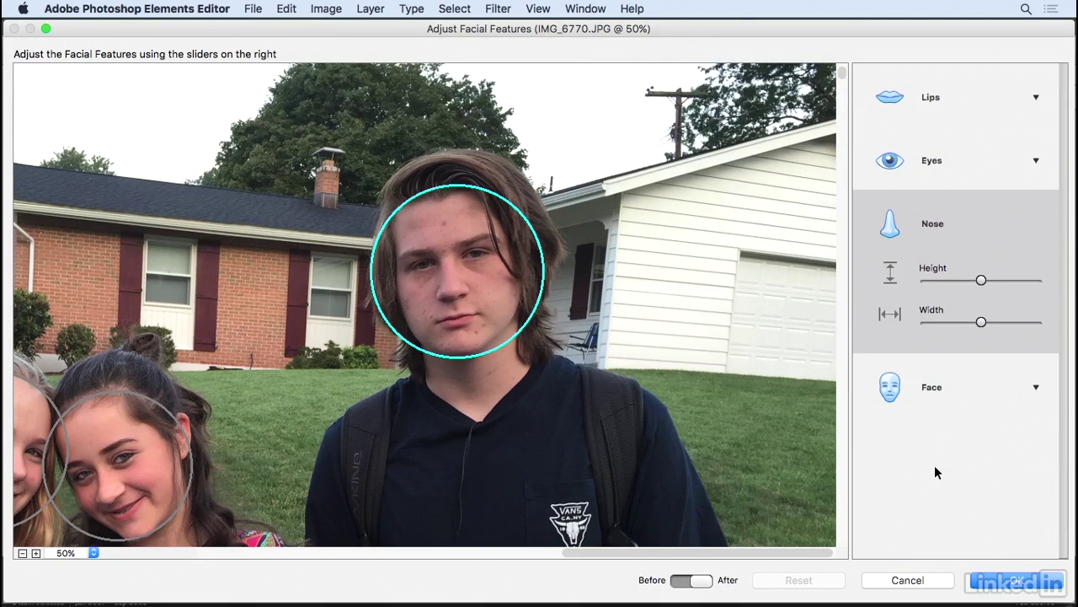
left_click(930, 389)
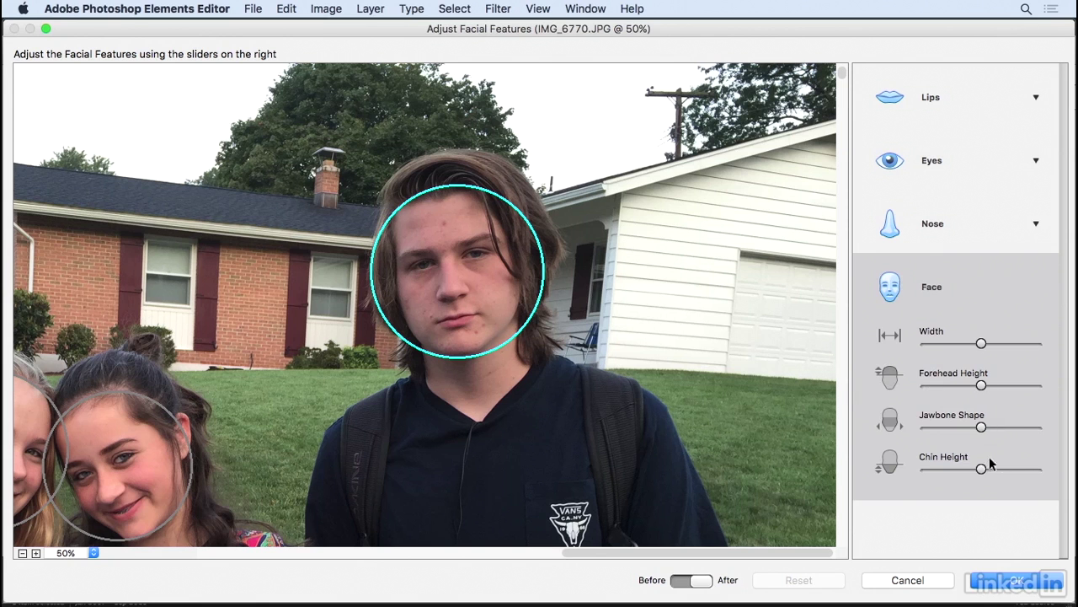
Try the boy's Chin, Jawbone and Forehead sliders, then reset them to defaults
mouse_move(982, 470)
left_mouse_down()
mouse_move(1040, 469)
mouse_move(931, 469)
mouse_move(1028, 468)
mouse_move(933, 463)
mouse_move(992, 463)
left_mouse_up()
left_click_drag(981, 425, 938, 427)
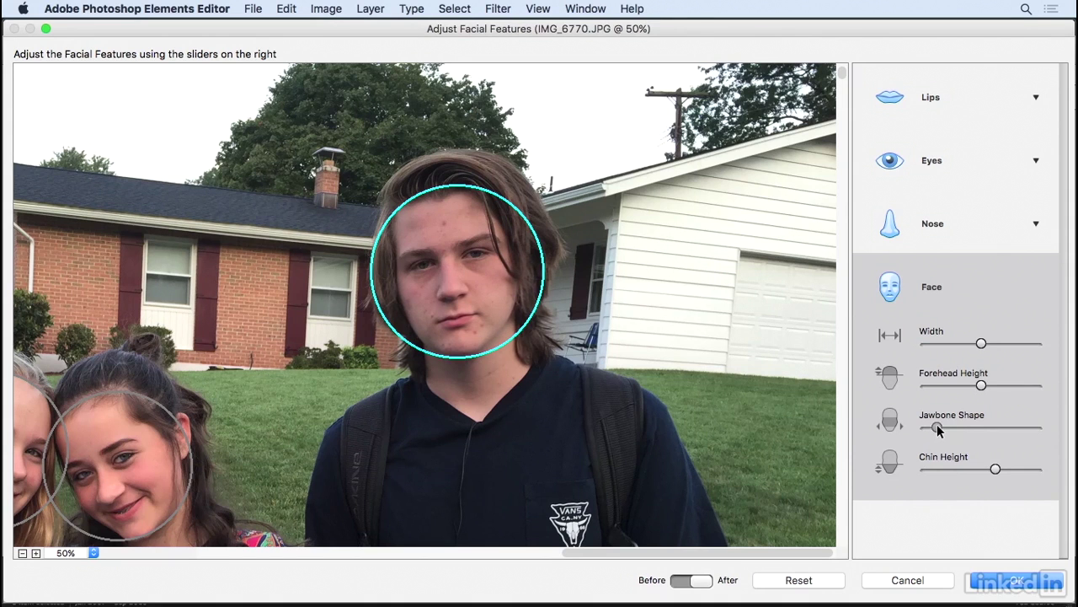
mouse_move(981, 386)
left_mouse_down()
mouse_move(1008, 384)
mouse_move(976, 386)
left_mouse_up()
left_click(797, 581)
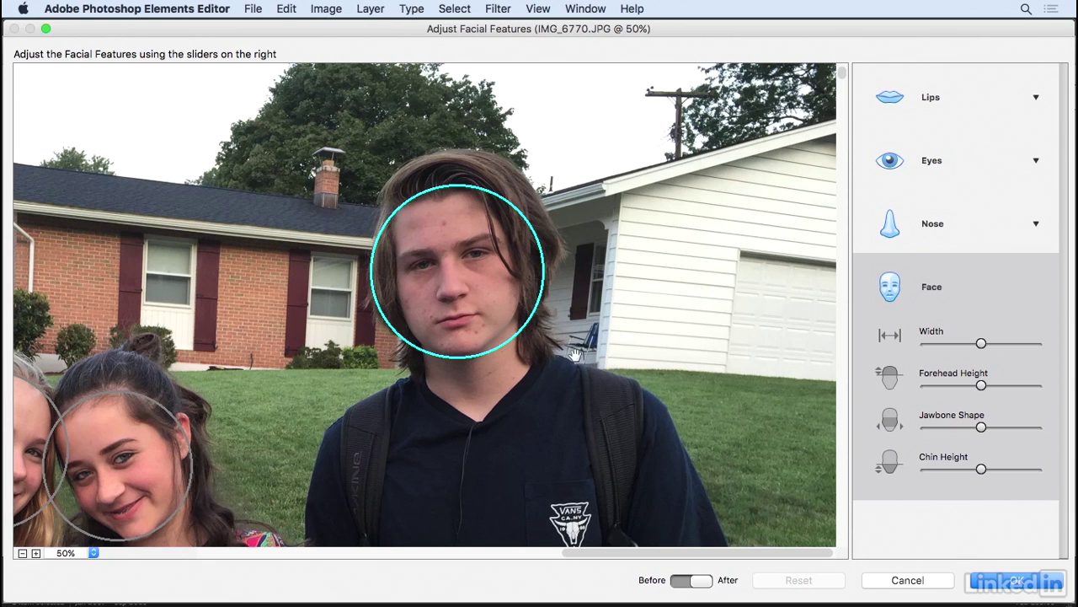
Reshape the boy's lips with a fuller upper lip, adjusted lower lip, more width and less height
left_click(931, 99)
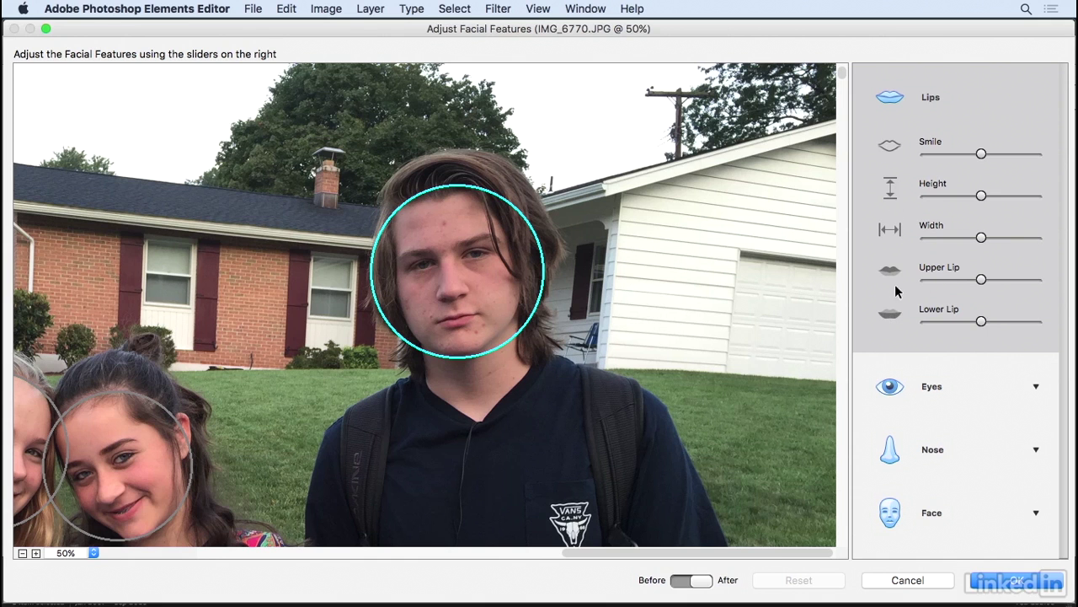
mouse_move(981, 279)
left_mouse_down()
mouse_move(1033, 281)
mouse_move(986, 283)
left_mouse_up()
mouse_move(982, 321)
left_mouse_down()
mouse_move(1020, 318)
mouse_move(970, 324)
left_mouse_up()
left_click_drag(980, 239, 1006, 240)
mouse_move(982, 196)
left_mouse_down()
mouse_move(954, 196)
mouse_move(1011, 194)
mouse_move(966, 195)
left_mouse_up()
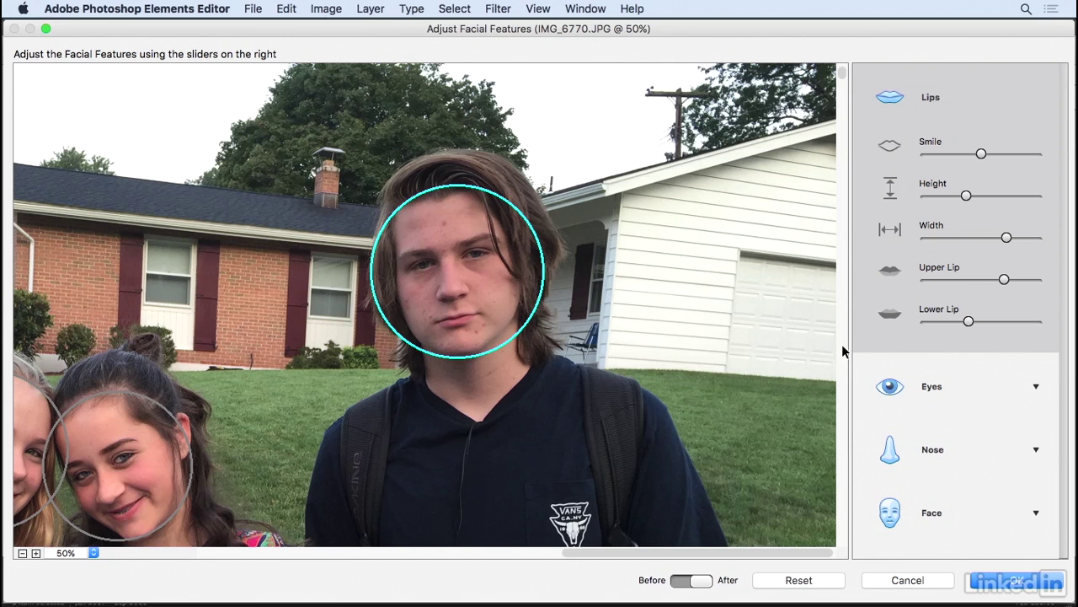
Reset the lip changes and push the boy's Smile slider far to the right
left_click(817, 580)
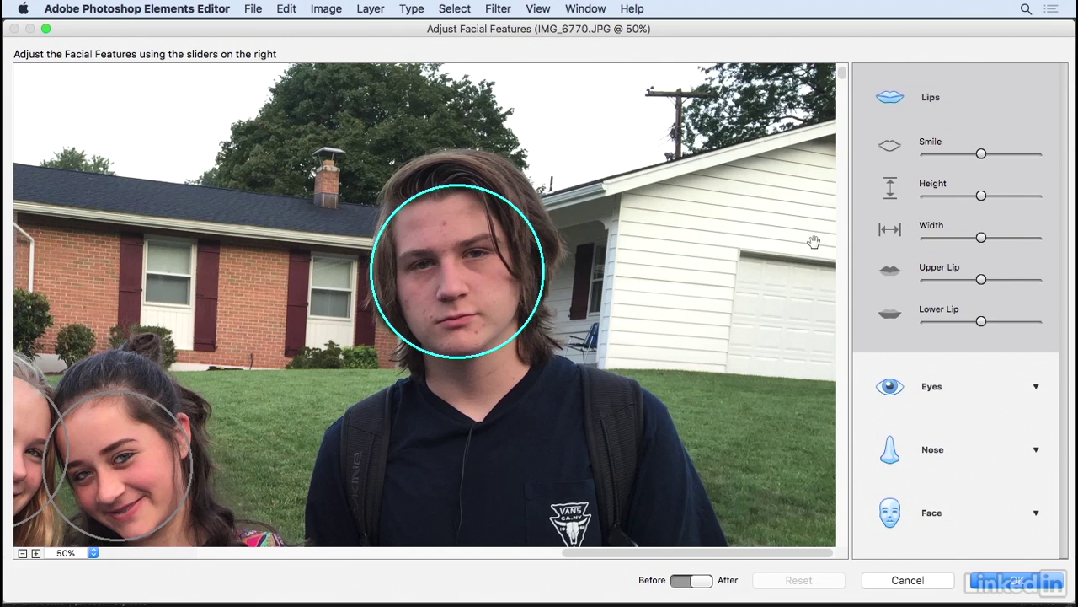
left_click(982, 154)
left_click_drag(994, 155, 1006, 155)
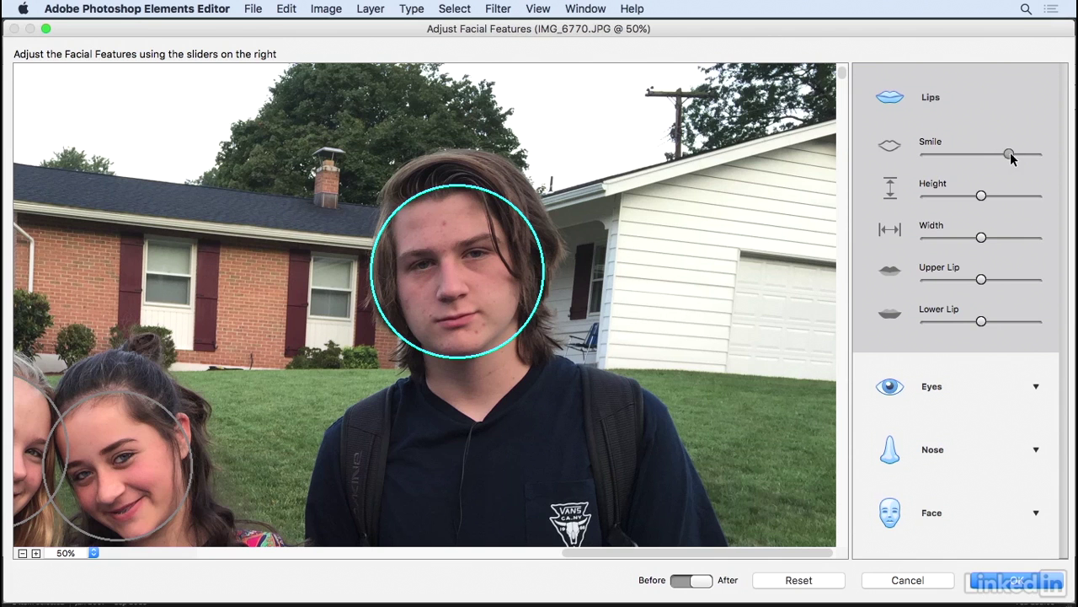
mouse_move(1010, 155)
left_mouse_down()
mouse_move(1064, 159)
mouse_move(983, 156)
mouse_move(995, 159)
left_mouse_up()
Compare the Before and After views, then commit the smile adjustment with OK
left_click(677, 581)
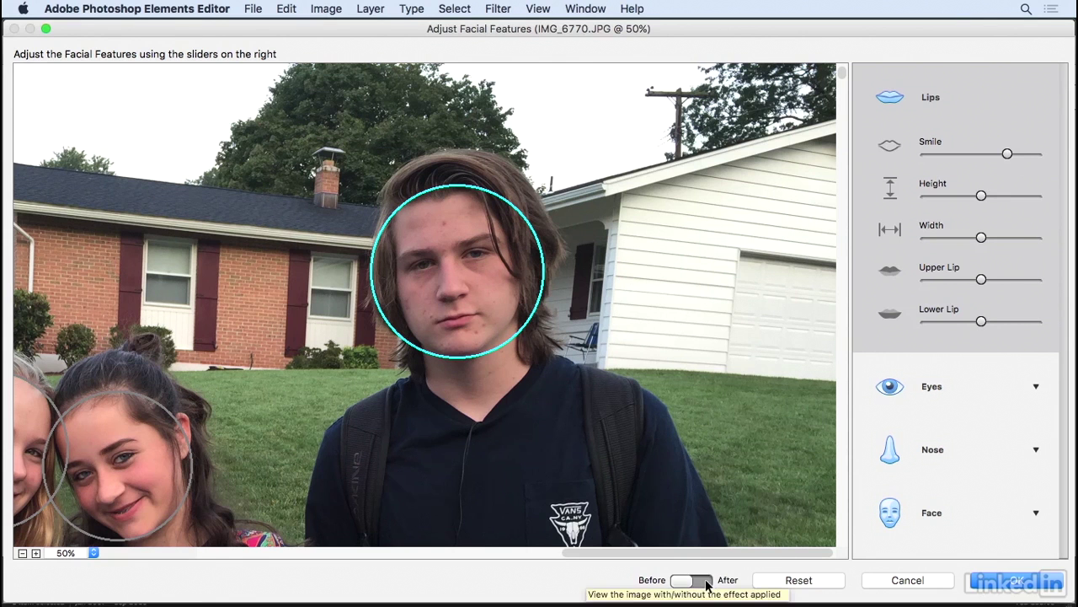
left_click(706, 583)
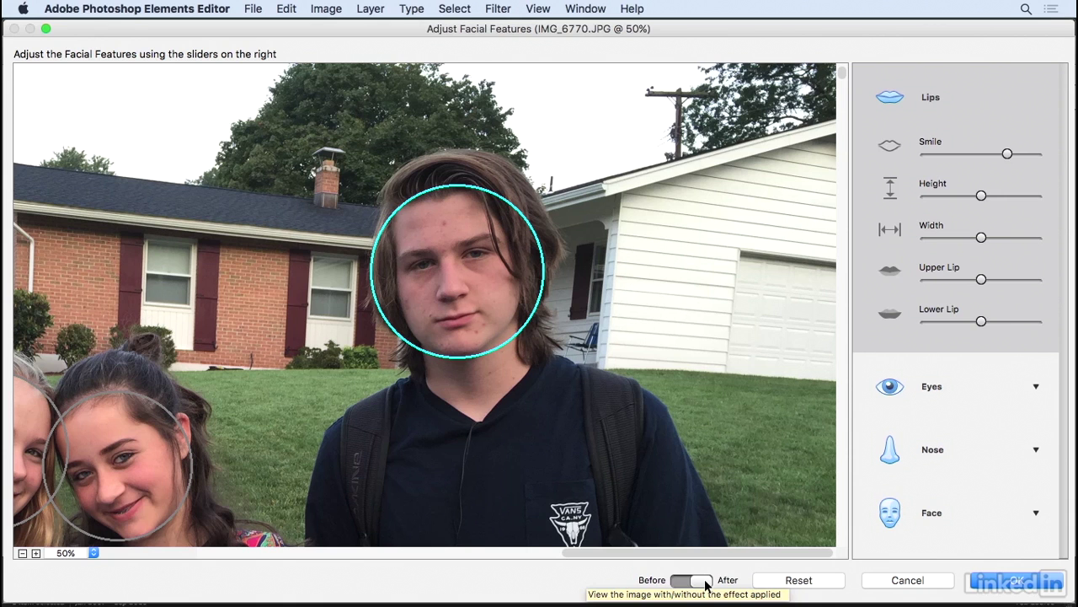
left_click(1016, 579)
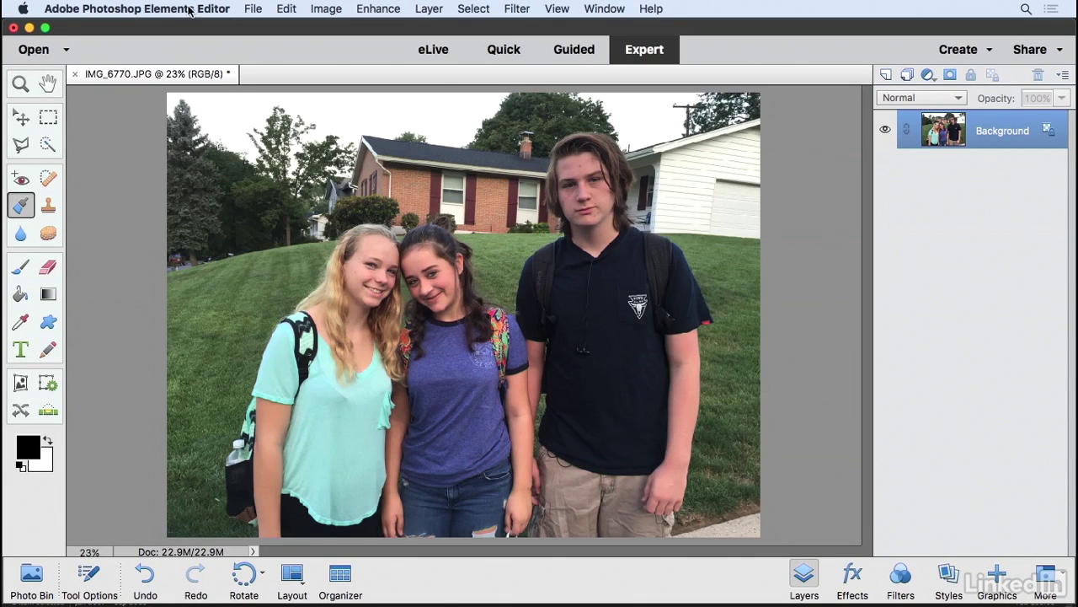
Save the photo as JPEG IMG_6770_edited-1.jpg at maximum quality 12
left_click(255, 9)
left_click(278, 141)
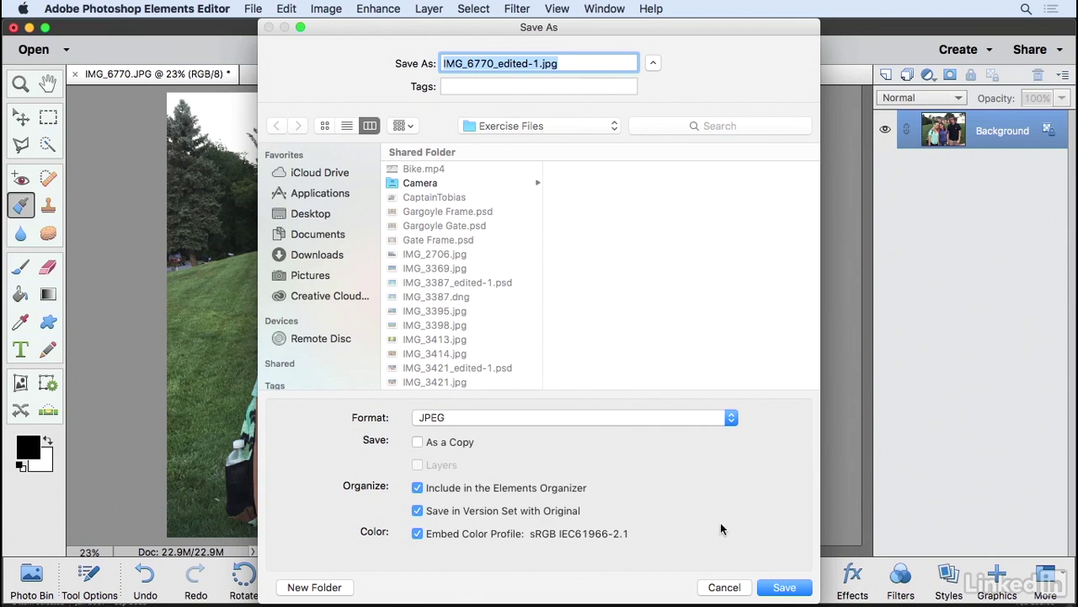
left_click(784, 588)
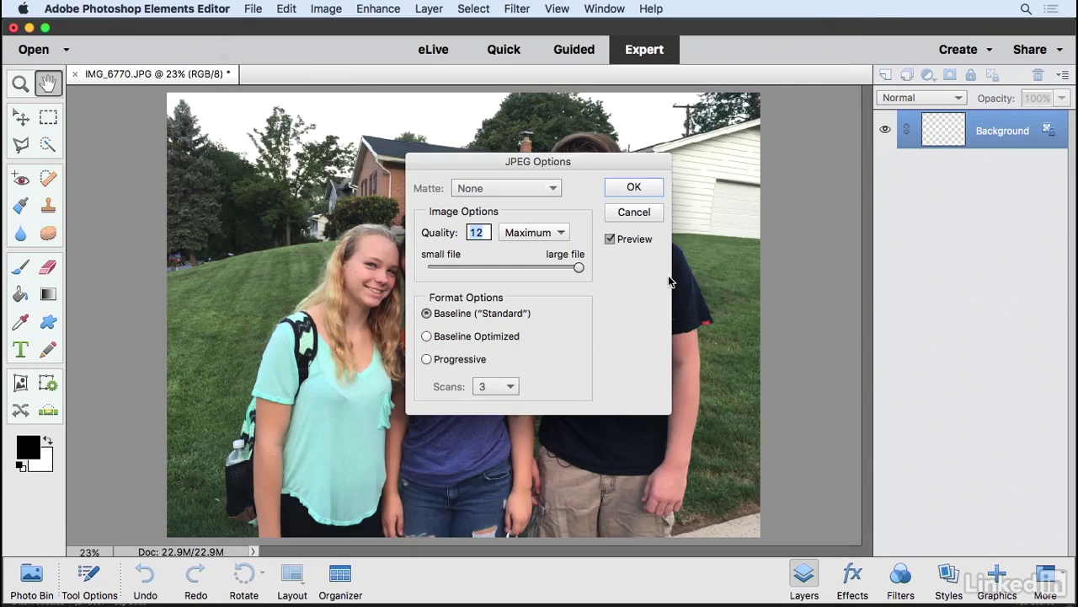
left_click(634, 187)
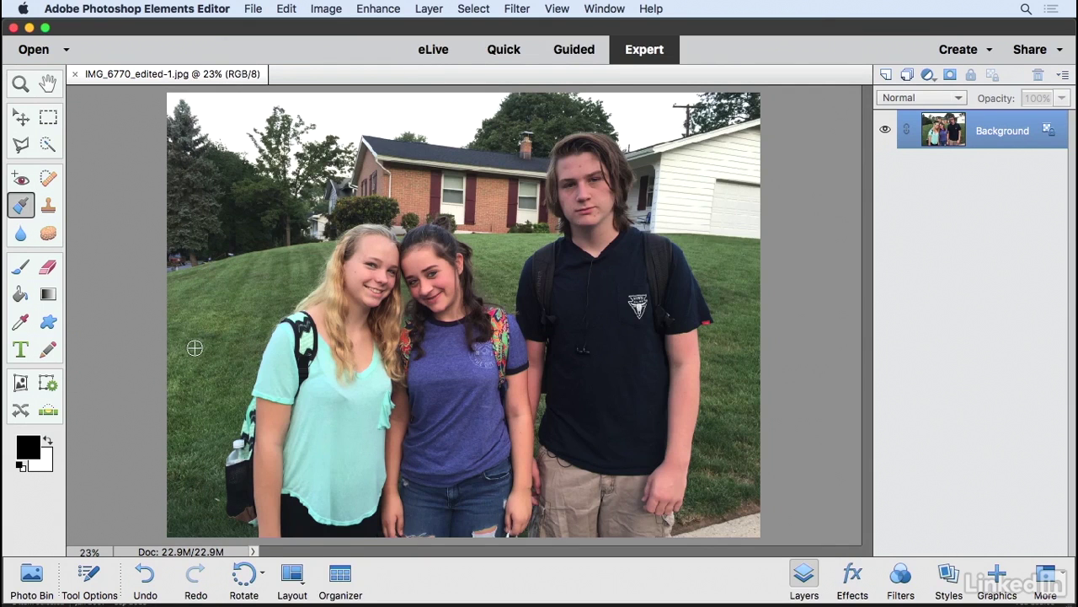